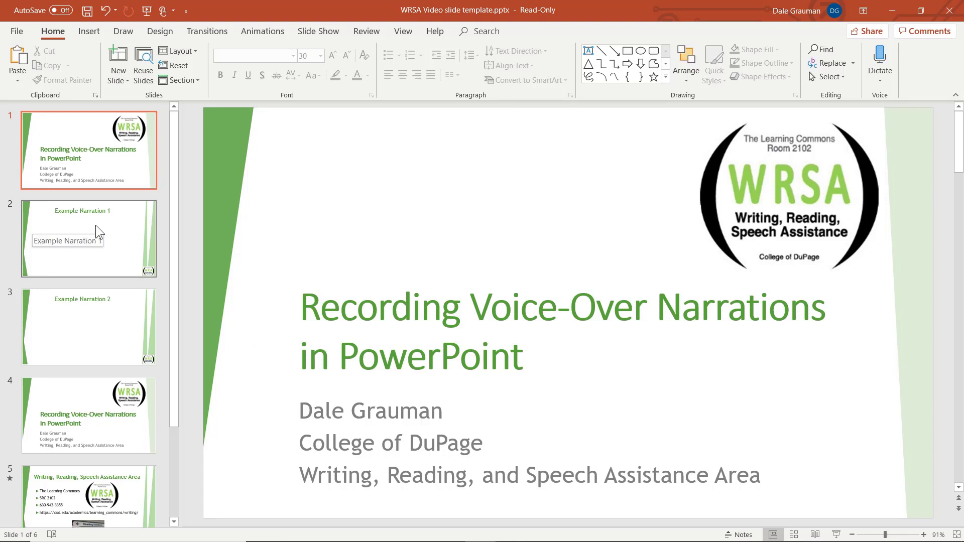
Step: Record a first narration take for slide 2 with Record Audio and play it back
{"action": "left_click", "coordinate": [126, 231]}
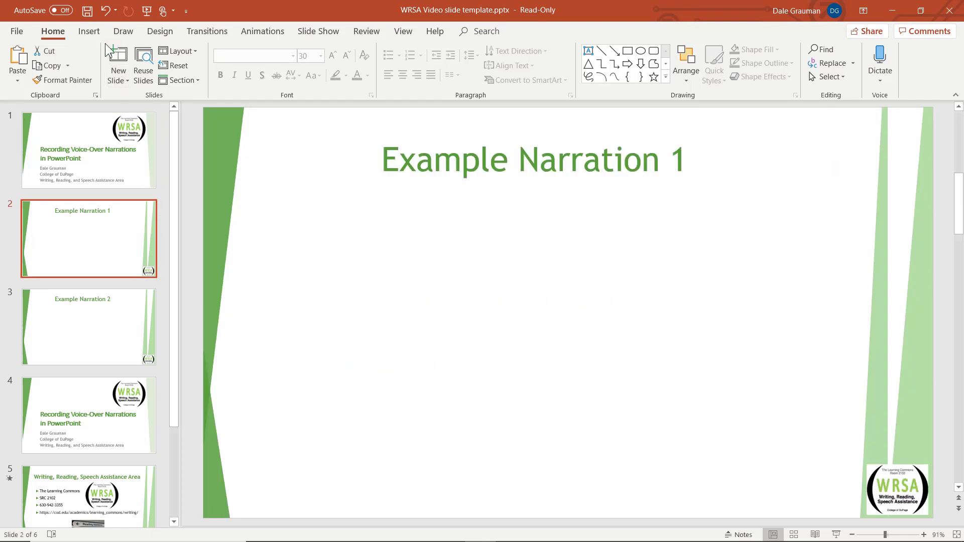
{"action": "left_click", "coordinate": [89, 32]}
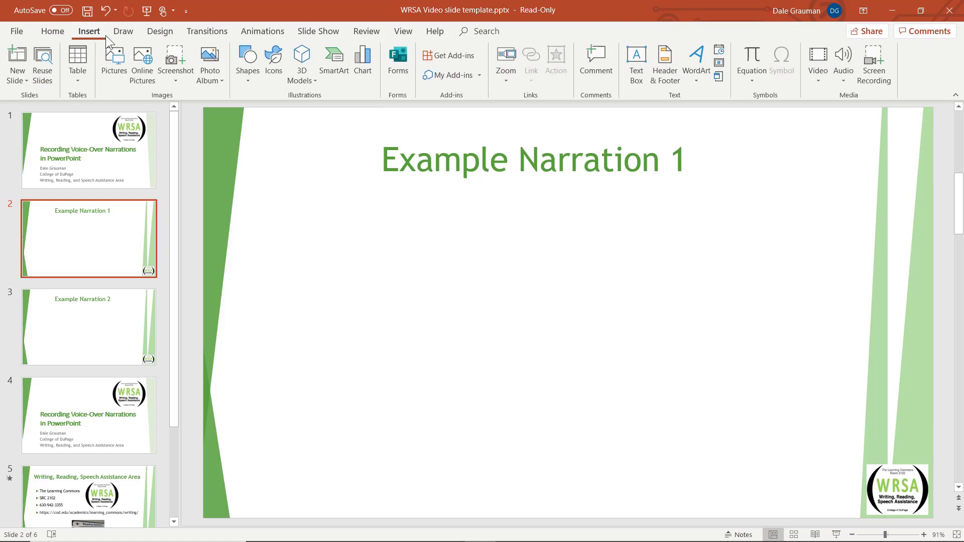
{"action": "left_click", "coordinate": [841, 62]}
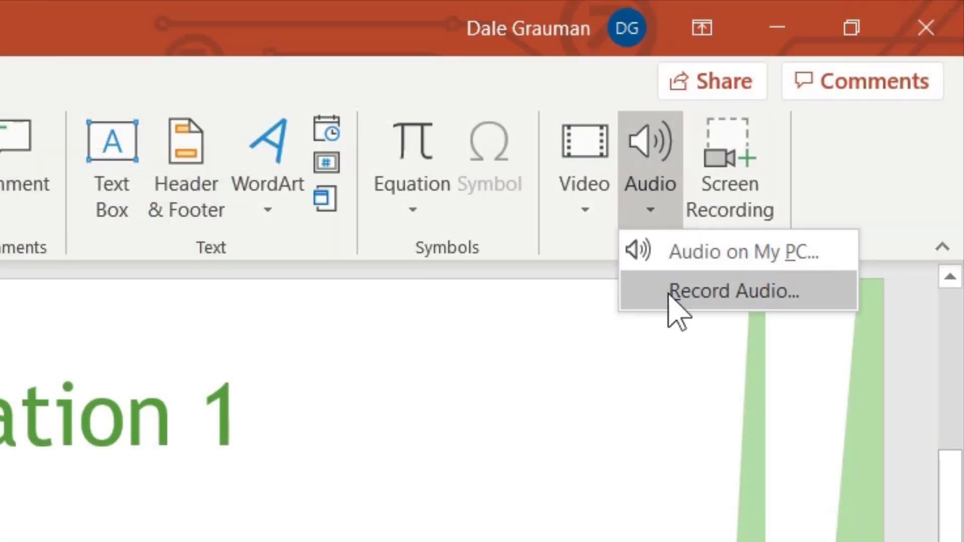
{"action": "left_click", "coordinate": [669, 295]}
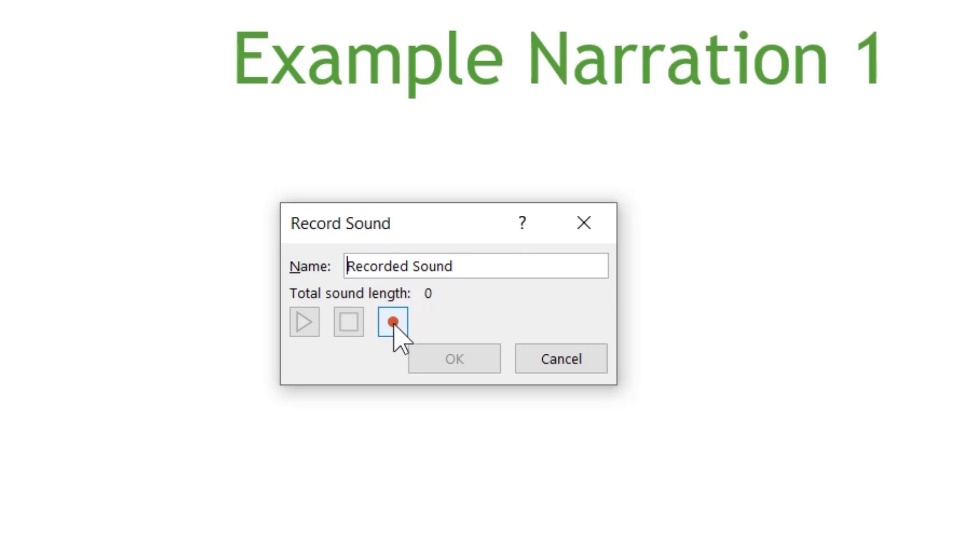
{"action": "left_click", "coordinate": [393, 323]}
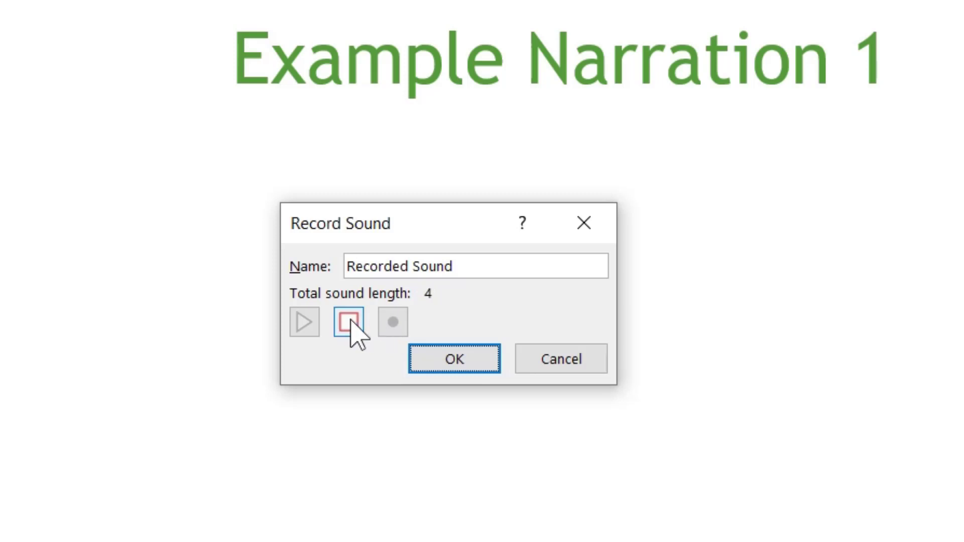
{"action": "left_click", "coordinate": [350, 320]}
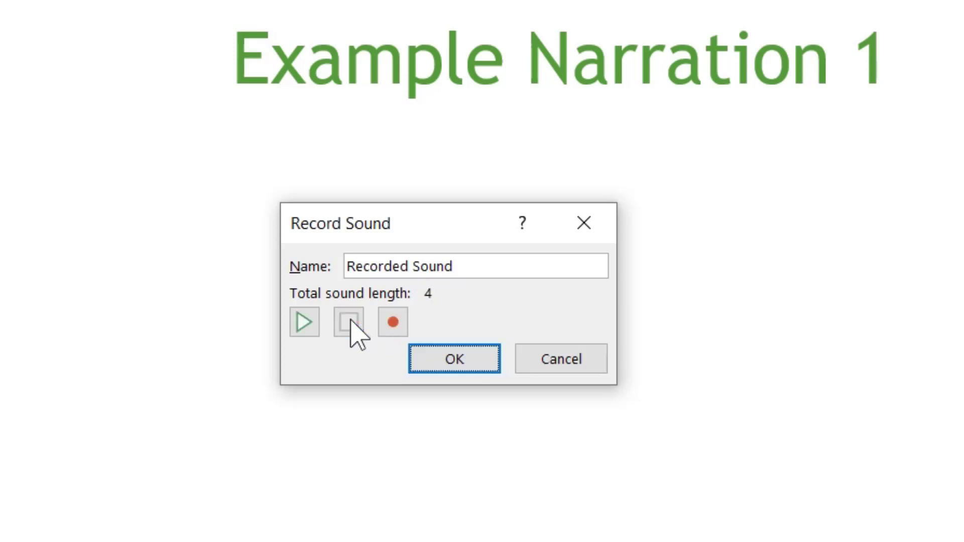
{"action": "left_click", "coordinate": [305, 323]}
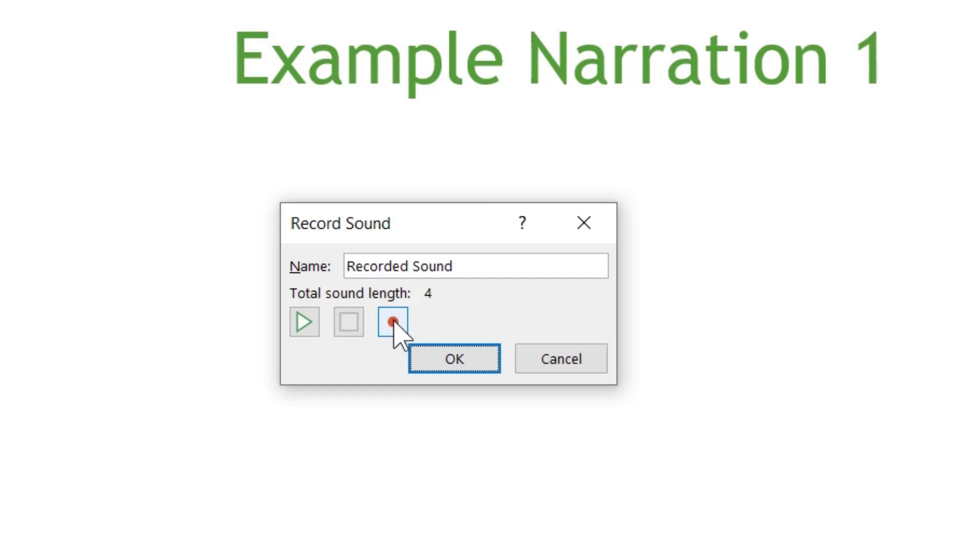
Step: Re-record the slide 2 narration and listen to the new take
{"action": "left_click", "coordinate": [393, 321]}
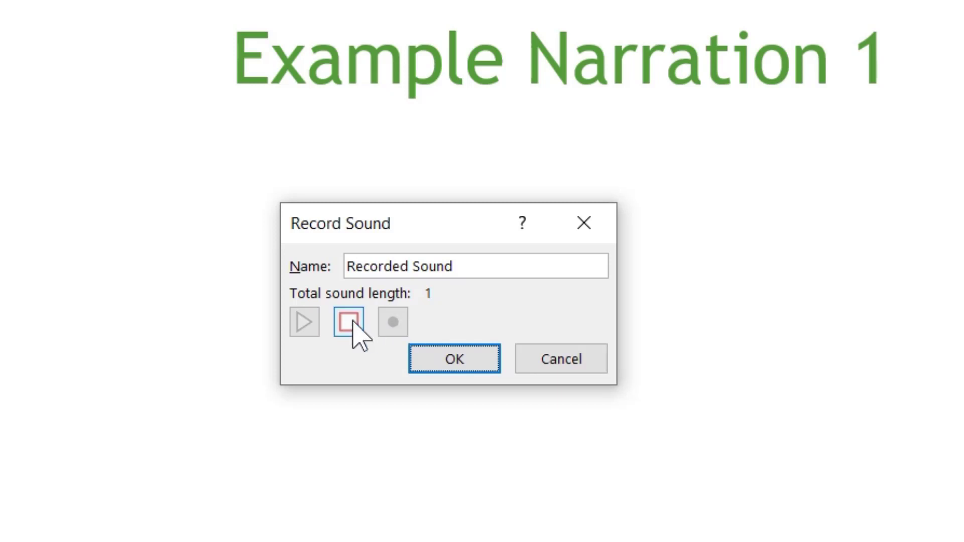
{"action": "left_click", "coordinate": [349, 323]}
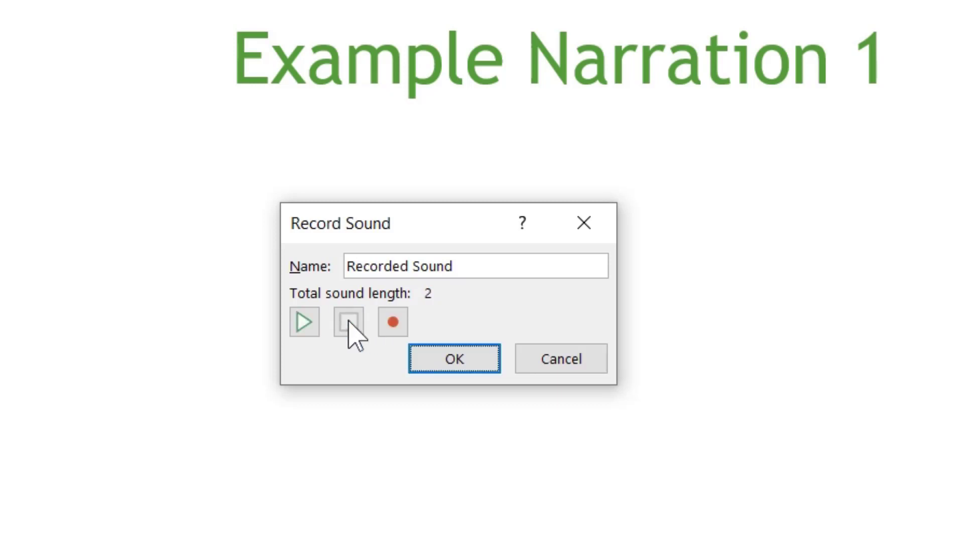
{"action": "left_click", "coordinate": [304, 322]}
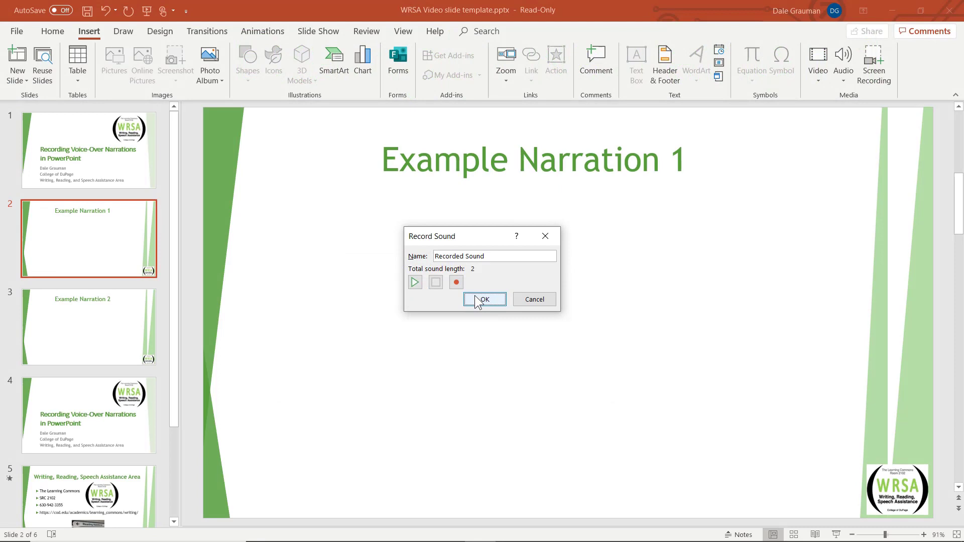
Step: Insert the recording on slide 2, drag its icon top-left, and play it to check
{"action": "left_click", "coordinate": [477, 299]}
{"action": "mouse_move", "coordinate": [564, 313]}
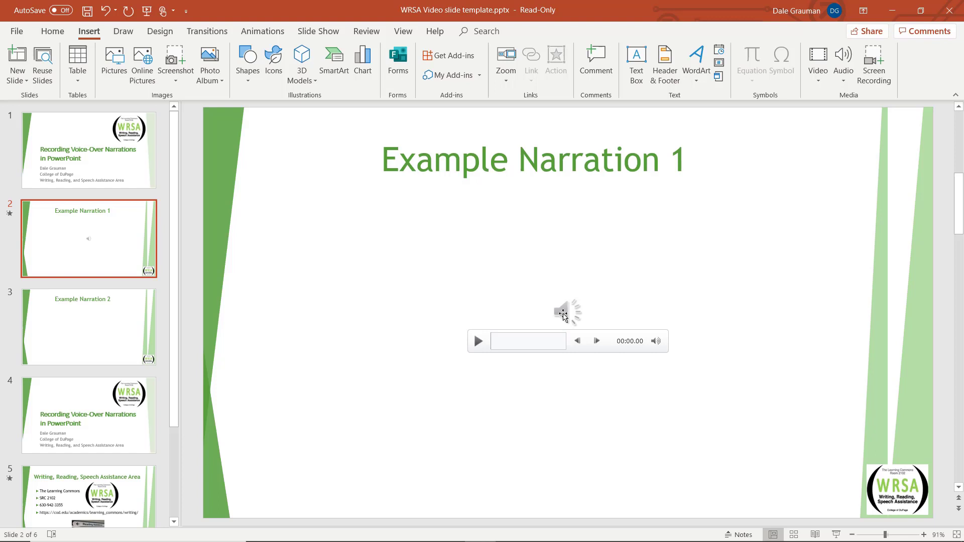
{"action": "mouse_move", "coordinate": [563, 315]}
{"action": "left_mouse_down"}
{"action": "mouse_move", "coordinate": [614, 288]}
{"action": "mouse_move", "coordinate": [464, 319]}
{"action": "mouse_move", "coordinate": [699, 332]}
{"action": "mouse_move", "coordinate": [323, 254]}
{"action": "mouse_move", "coordinate": [224, 134]}
{"action": "left_mouse_up"}
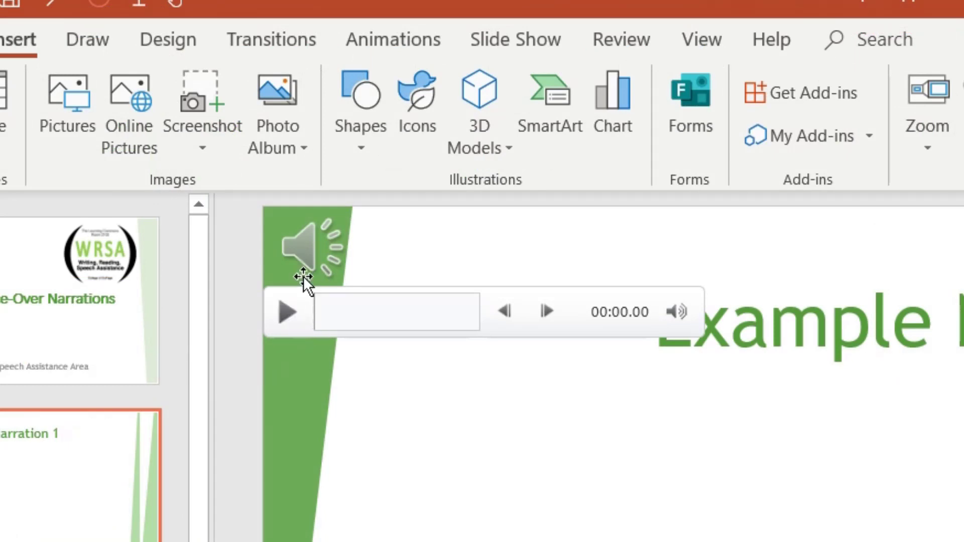
{"action": "left_click", "coordinate": [286, 312]}
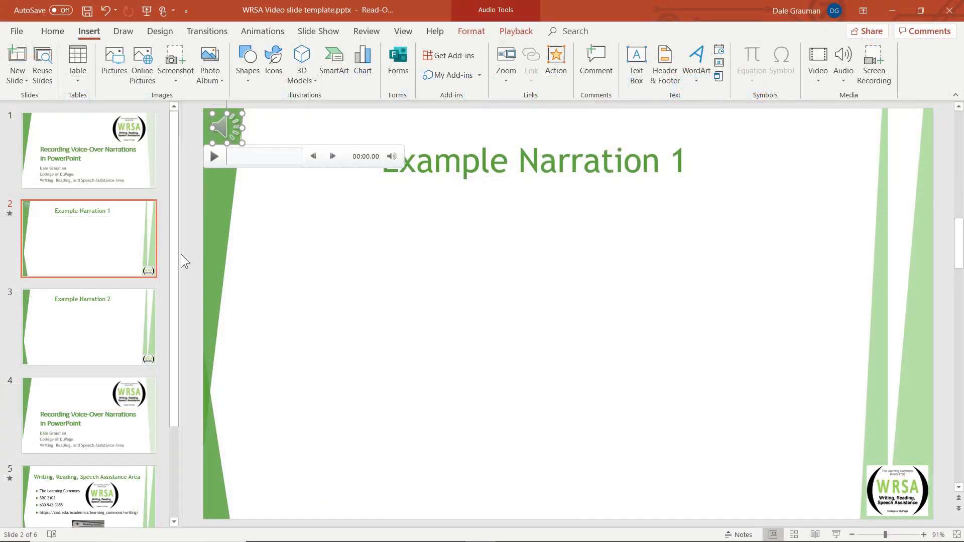
Step: Record a two-second narration for slide 3 with Record Audio and play it back
{"action": "left_click", "coordinate": [122, 311]}
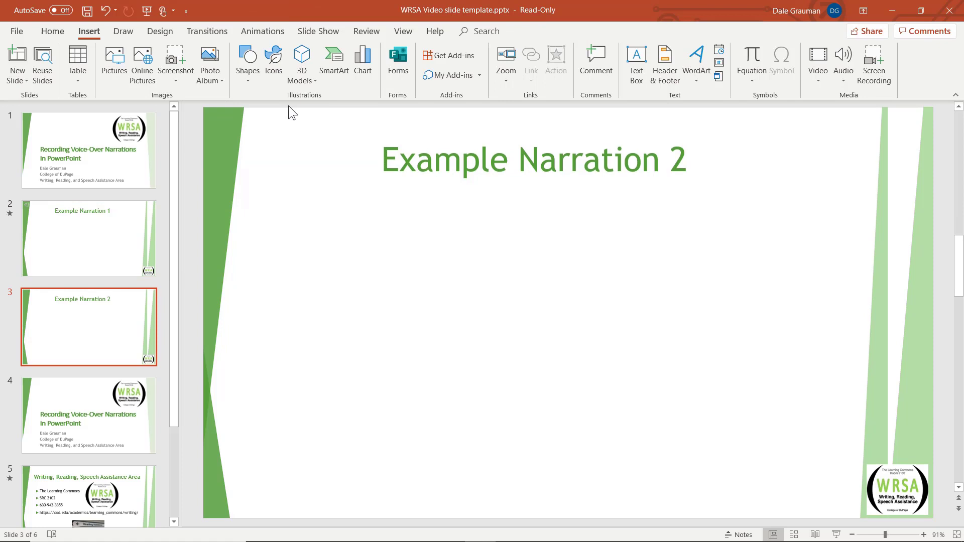
{"action": "left_click", "coordinate": [849, 59]}
{"action": "left_click", "coordinate": [867, 111]}
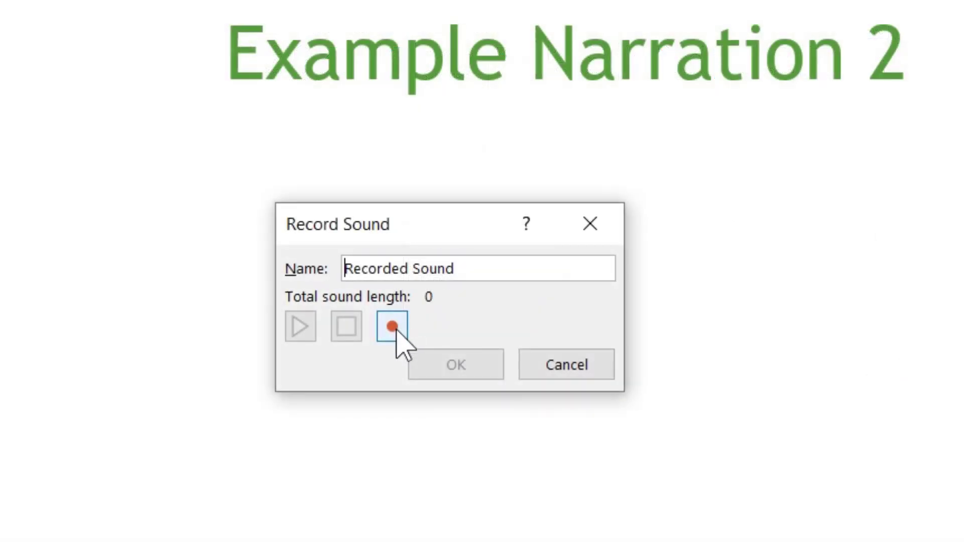
{"action": "left_click", "coordinate": [456, 281]}
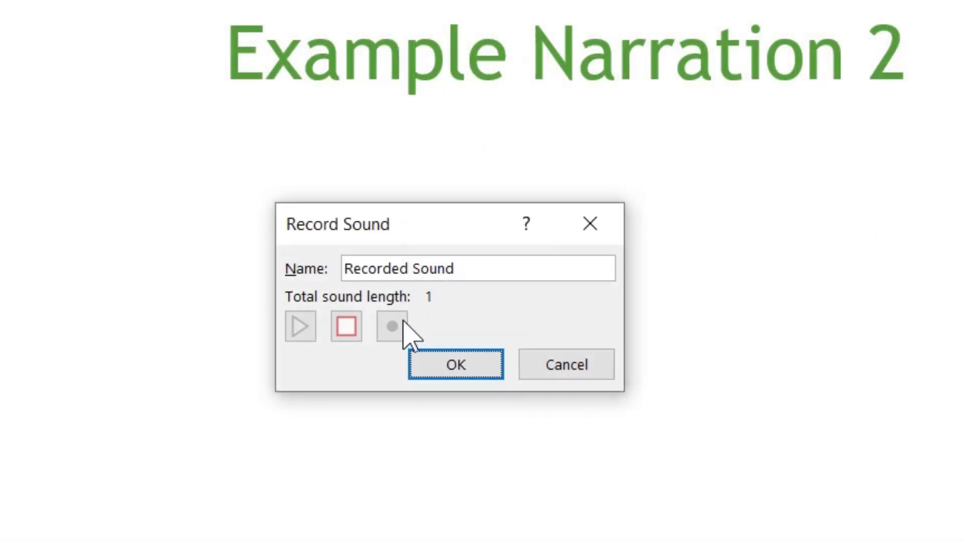
{"action": "left_click", "coordinate": [347, 328]}
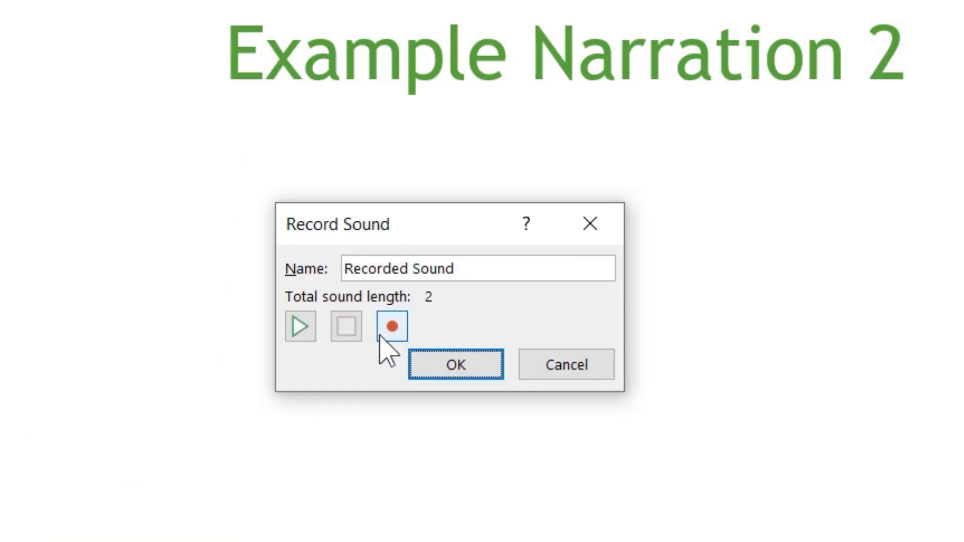
{"action": "left_click", "coordinate": [300, 328]}
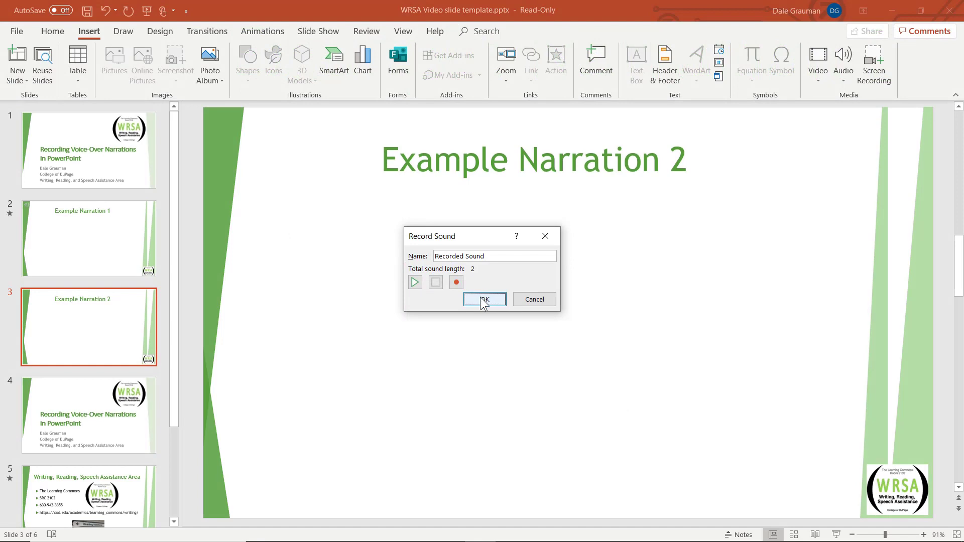
Step: Insert the slide 3 recording and position its icon in the top-left corner
{"action": "left_click", "coordinate": [483, 300]}
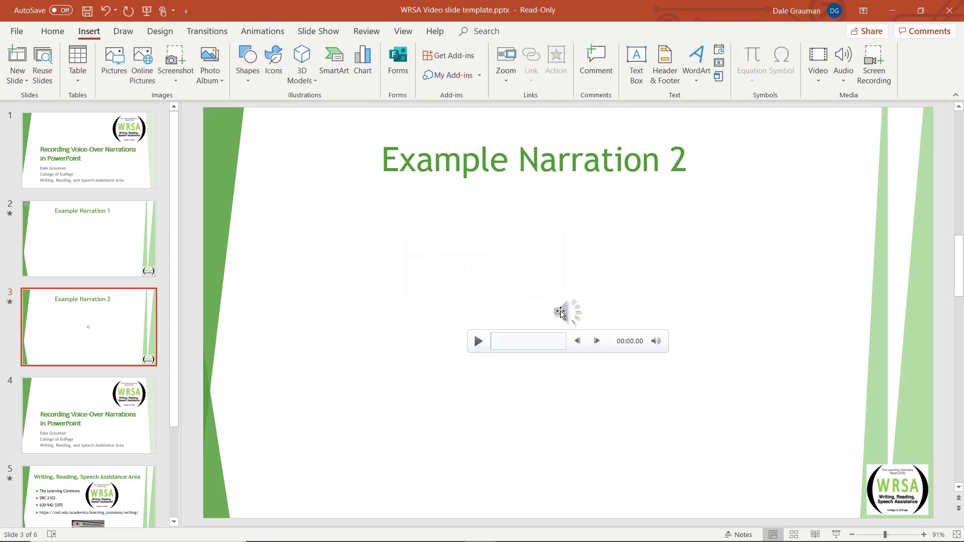
{"action": "mouse_move", "coordinate": [561, 313]}
{"action": "left_mouse_down"}
{"action": "mouse_move", "coordinate": [506, 298]}
{"action": "mouse_move", "coordinate": [220, 123]}
{"action": "left_mouse_up"}
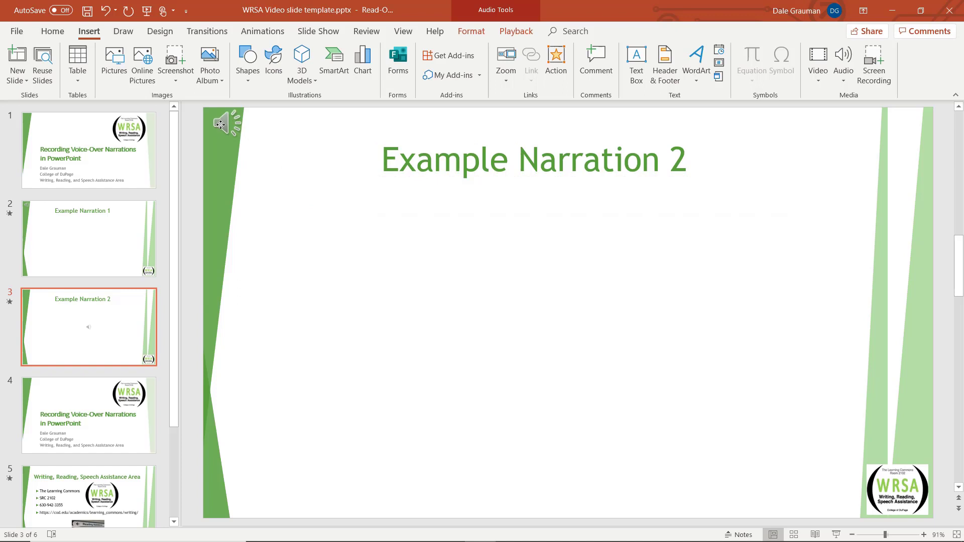
{"action": "left_click_drag", "start_coordinate": [220, 123], "coordinate": [219, 142]}
{"action": "mouse_move", "coordinate": [227, 128]}
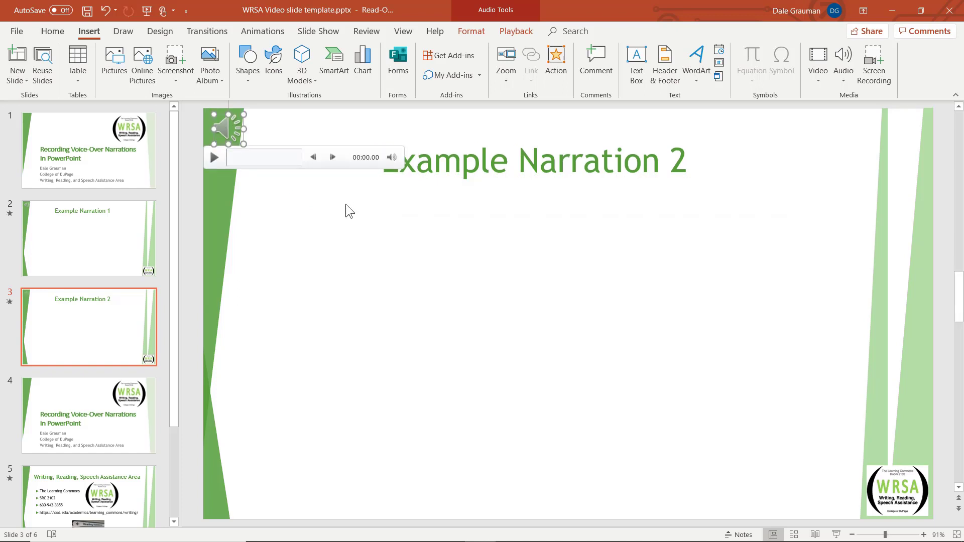
{"action": "left_click", "coordinate": [131, 161]}
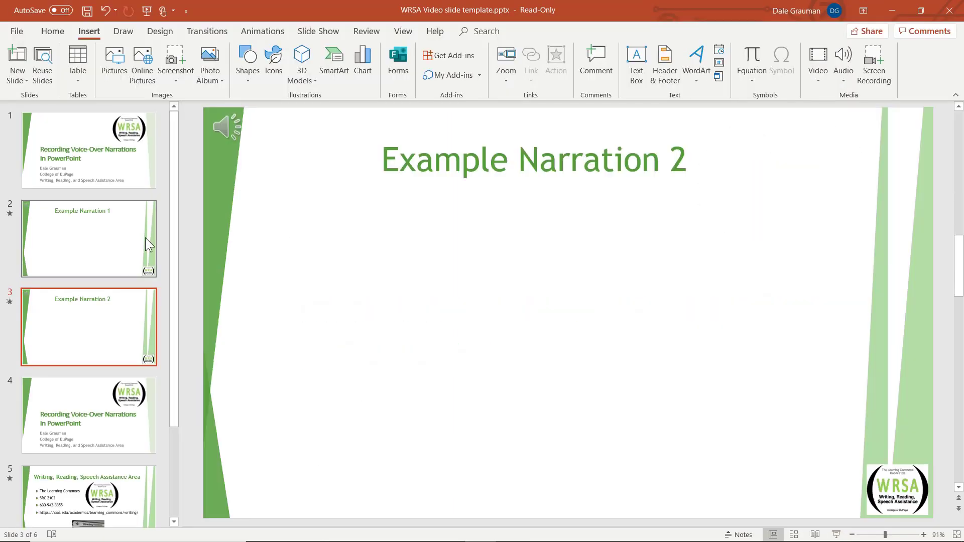
Step: Set slide 2's narration icon to Start: Automatically on the Playback tab
{"action": "left_click", "coordinate": [111, 242]}
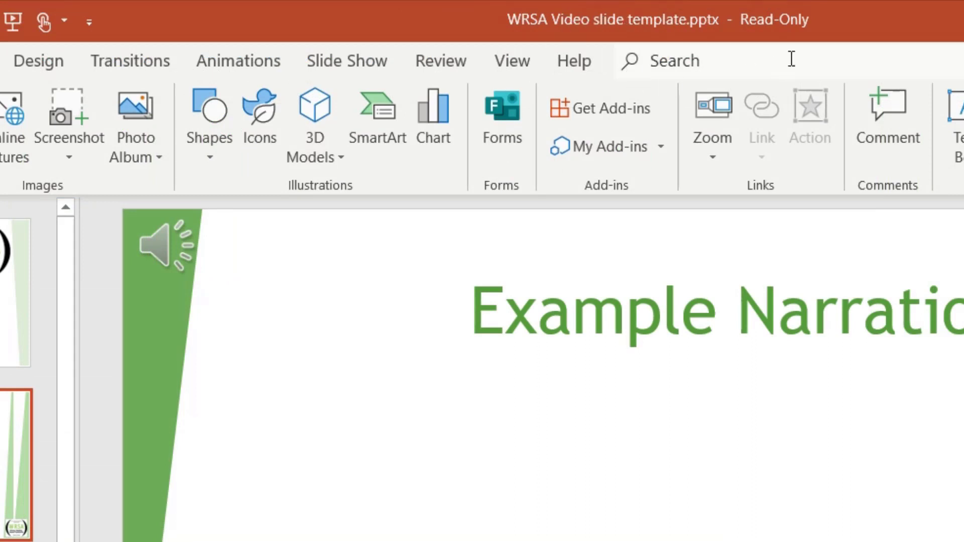
{"action": "left_click", "coordinate": [137, 252]}
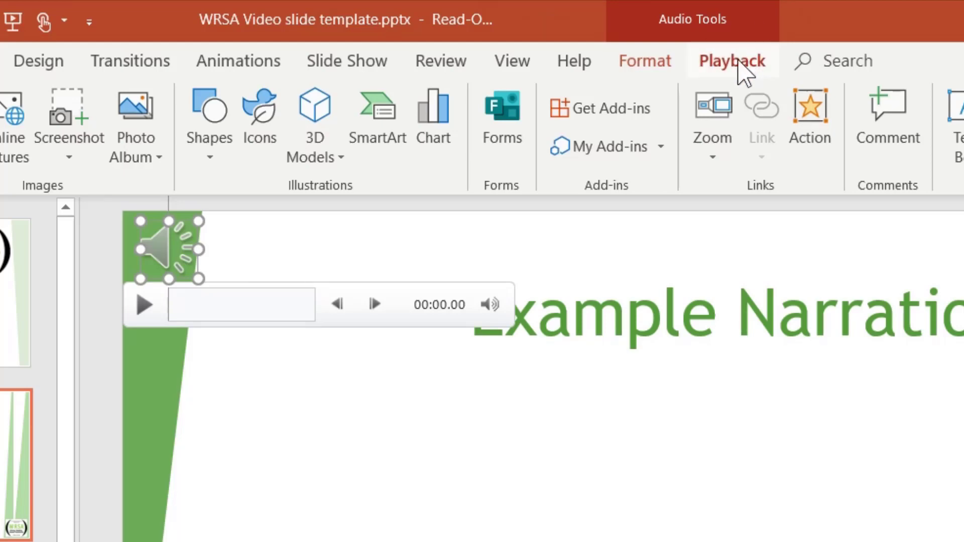
{"action": "left_click", "coordinate": [744, 73]}
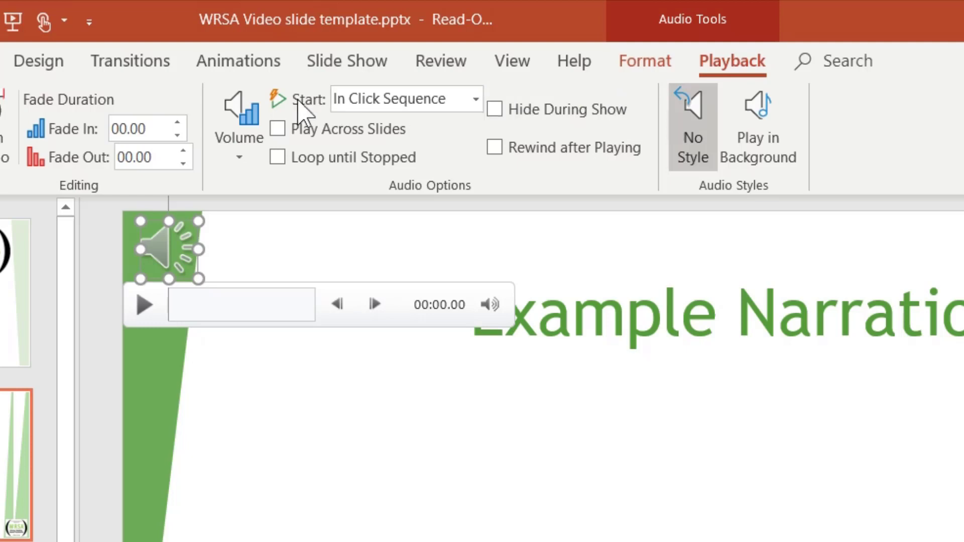
{"action": "left_click", "coordinate": [475, 98]}
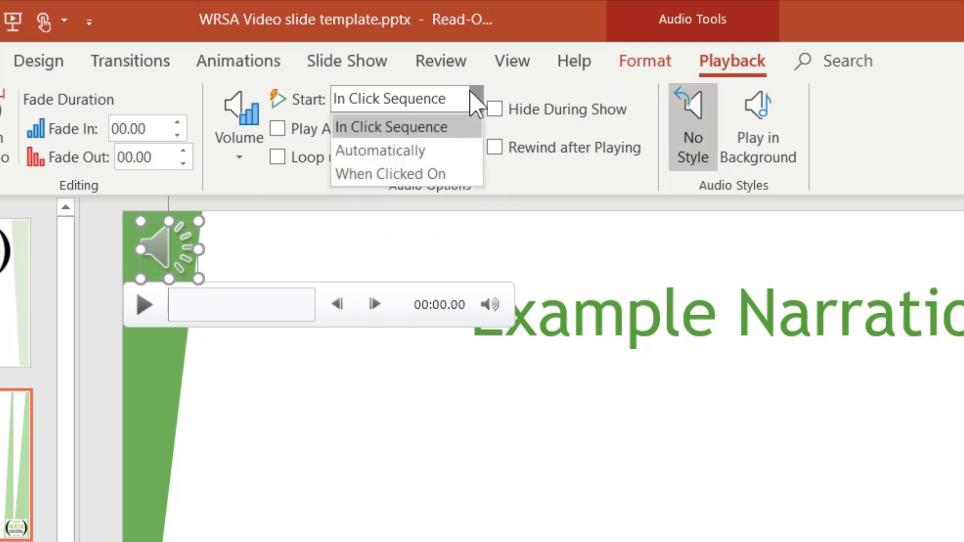
{"action": "left_click", "coordinate": [380, 150]}
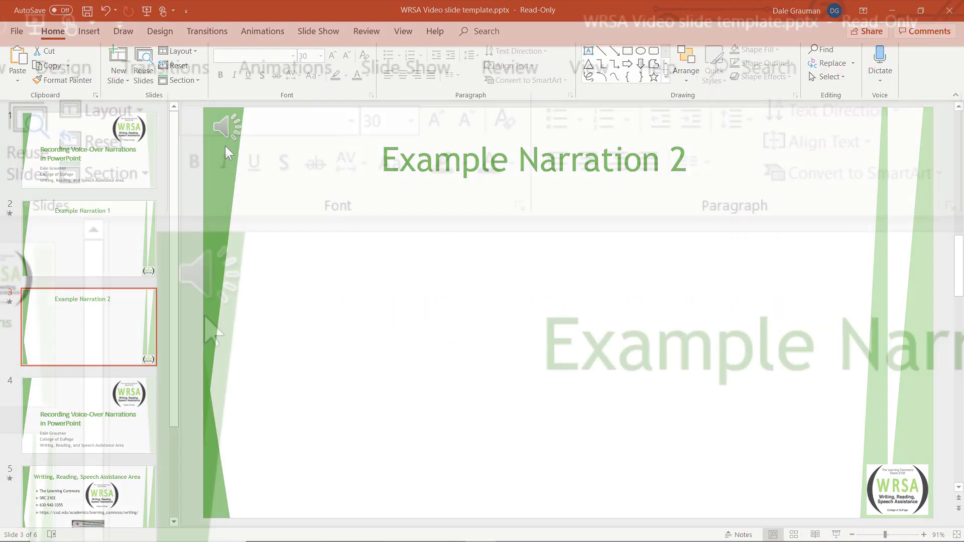
Step: Set slide 3's narration icon to Start: Automatically on the Playback tab
{"action": "left_click", "coordinate": [221, 126]}
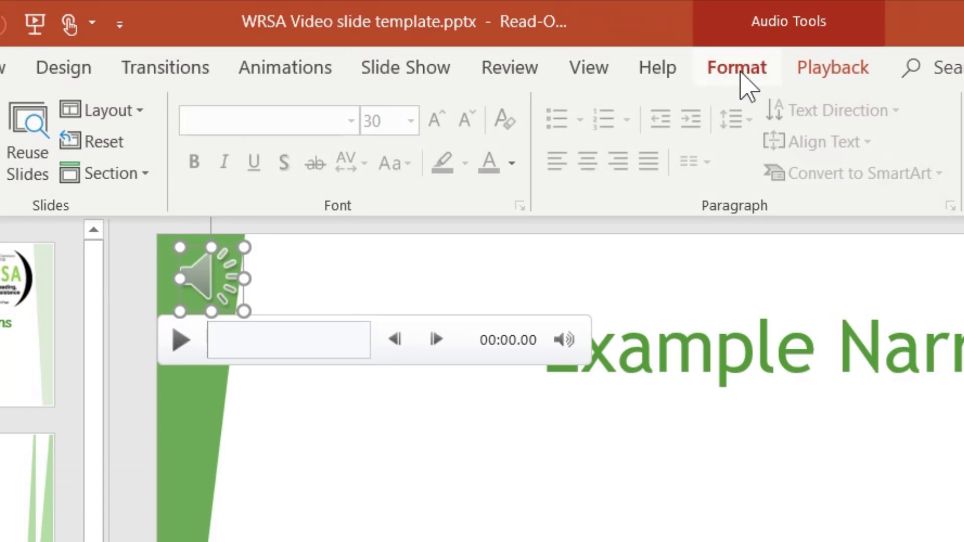
{"action": "left_click", "coordinate": [814, 80]}
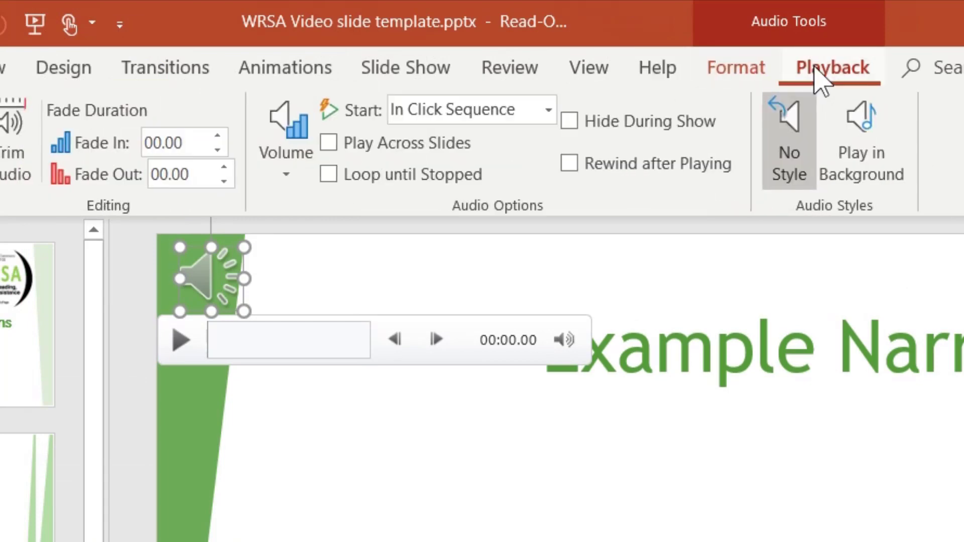
{"action": "left_click", "coordinate": [519, 111]}
{"action": "left_click", "coordinate": [485, 165]}
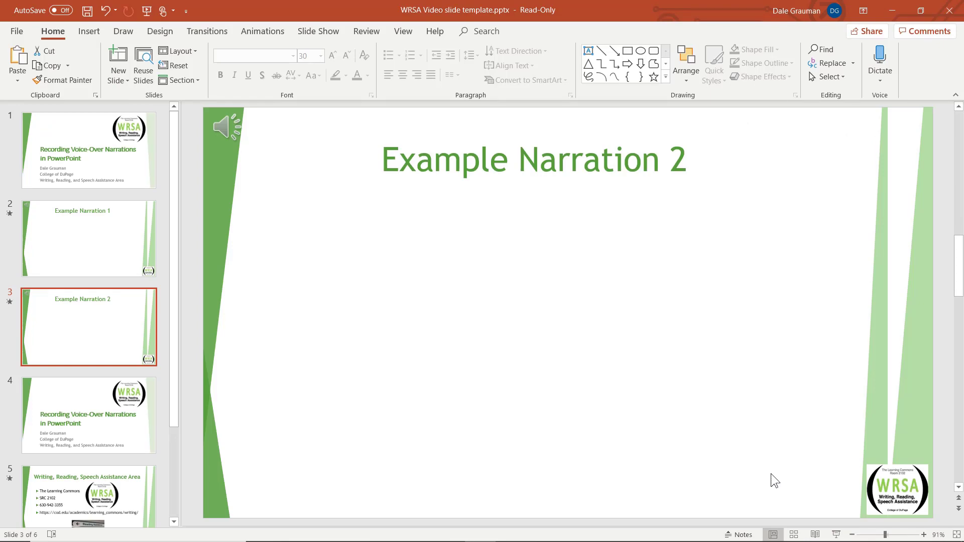
Step: Turn on Hide During Show for slide 2's narration, recheck it, and return to slide 1
{"action": "left_click", "coordinate": [59, 223]}
{"action": "mouse_move", "coordinate": [226, 127]}
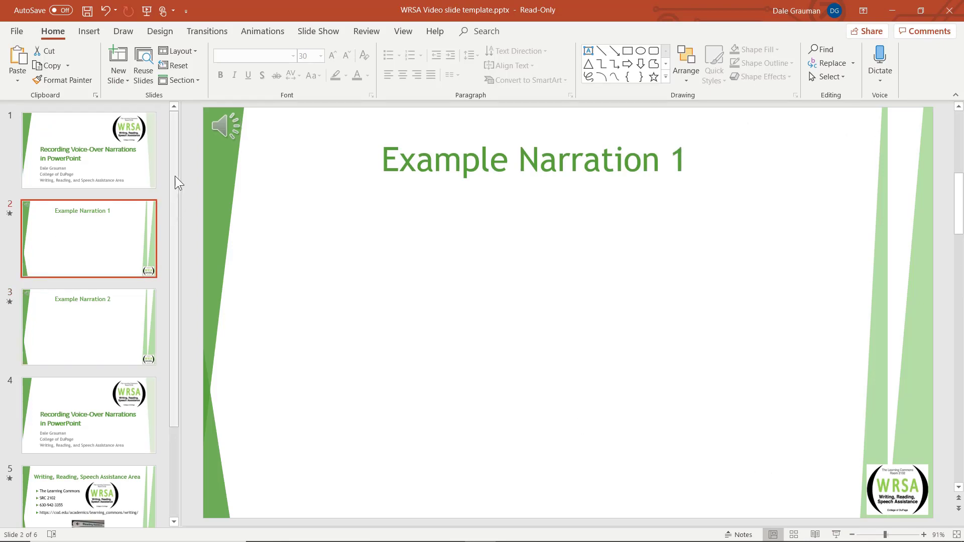
{"action": "left_click", "coordinate": [229, 127]}
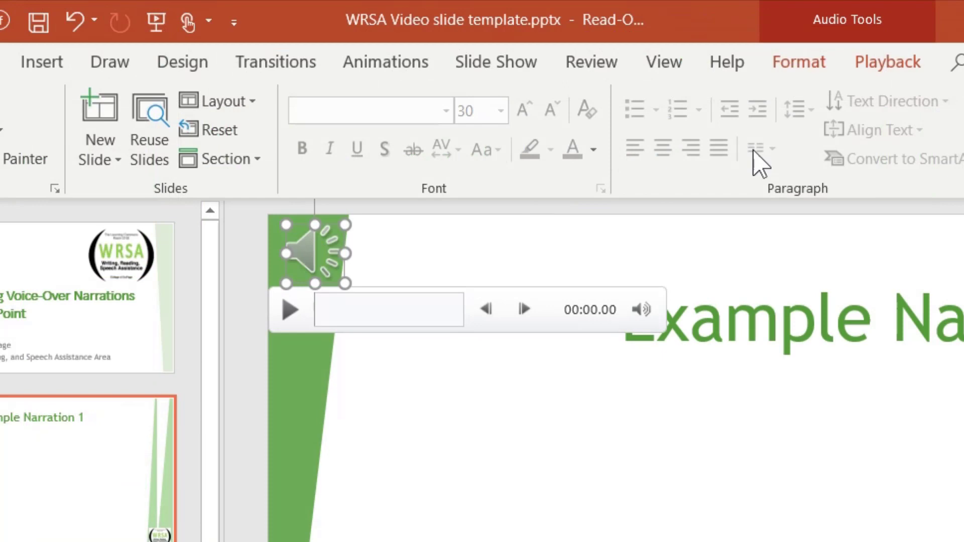
{"action": "left_click", "coordinate": [872, 76]}
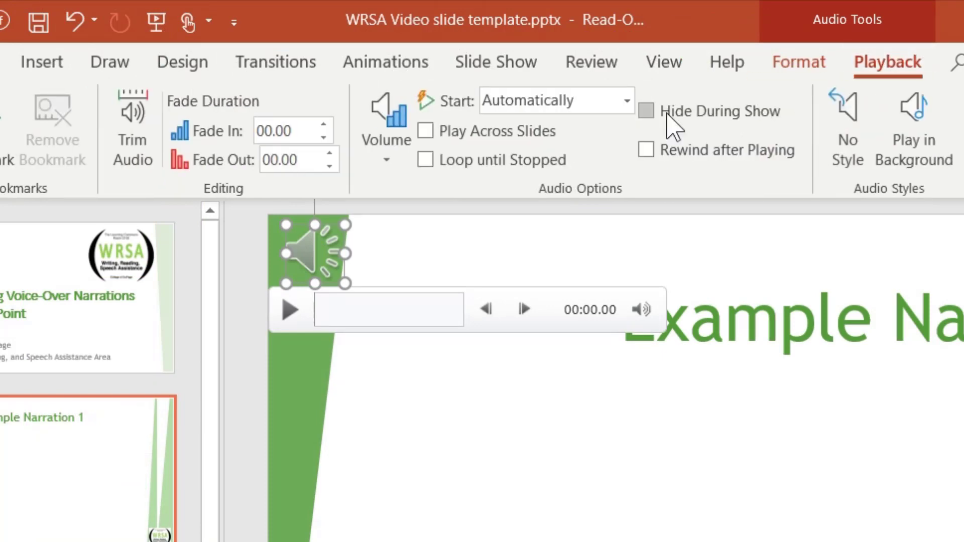
{"action": "left_click", "coordinate": [647, 112]}
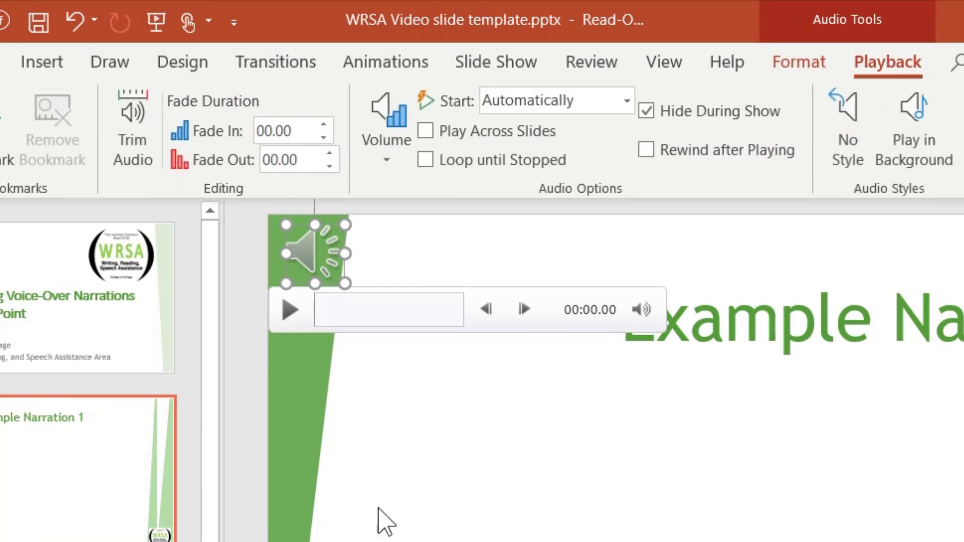
{"action": "key", "text": "Escape"}
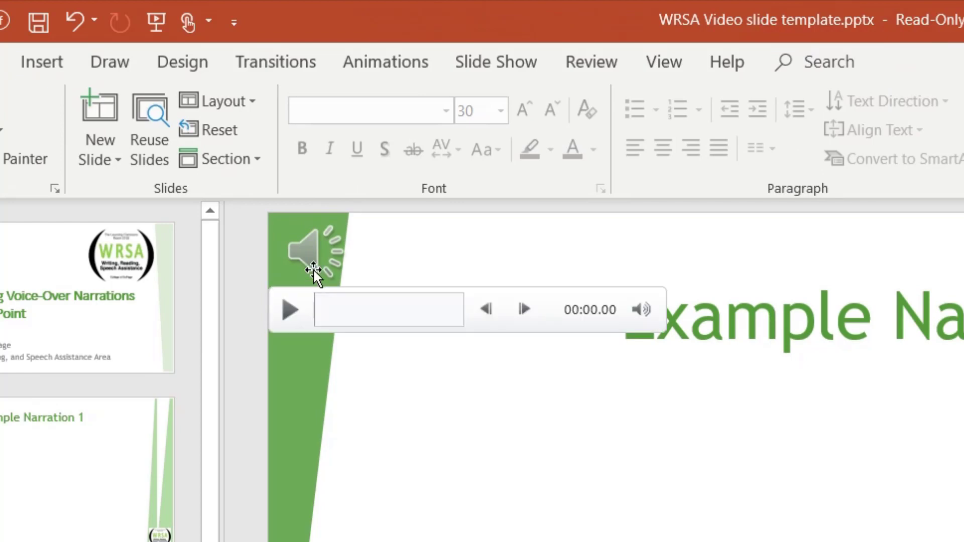
{"action": "left_click", "coordinate": [311, 264]}
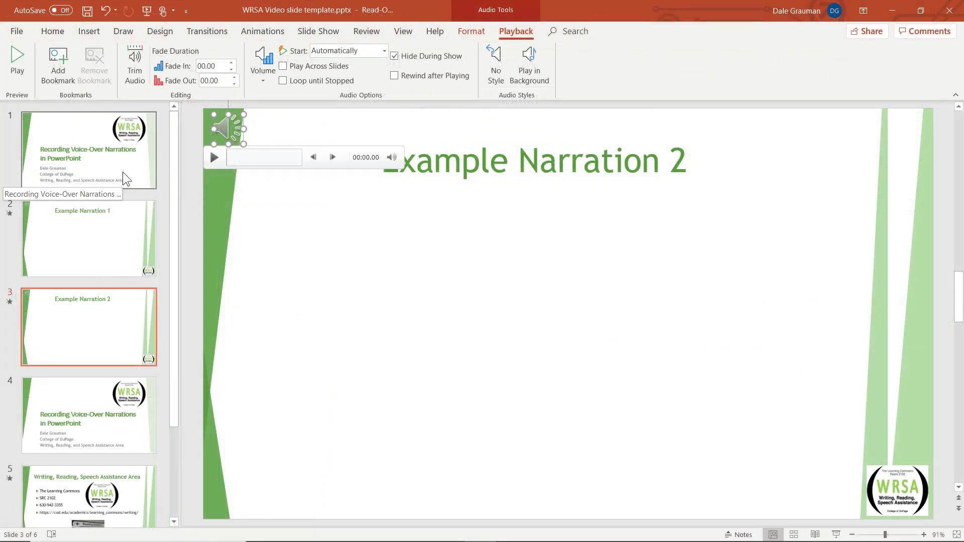
{"action": "left_click", "coordinate": [144, 162]}
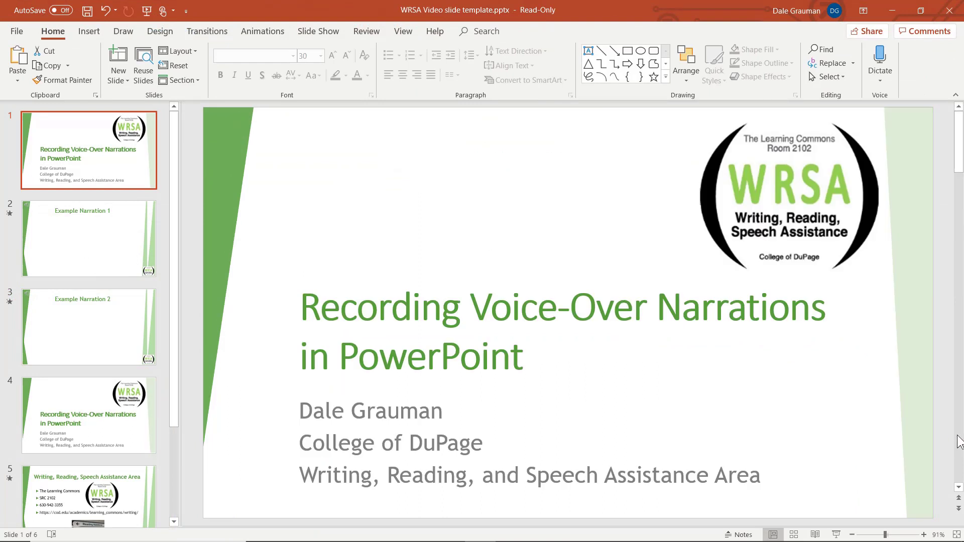